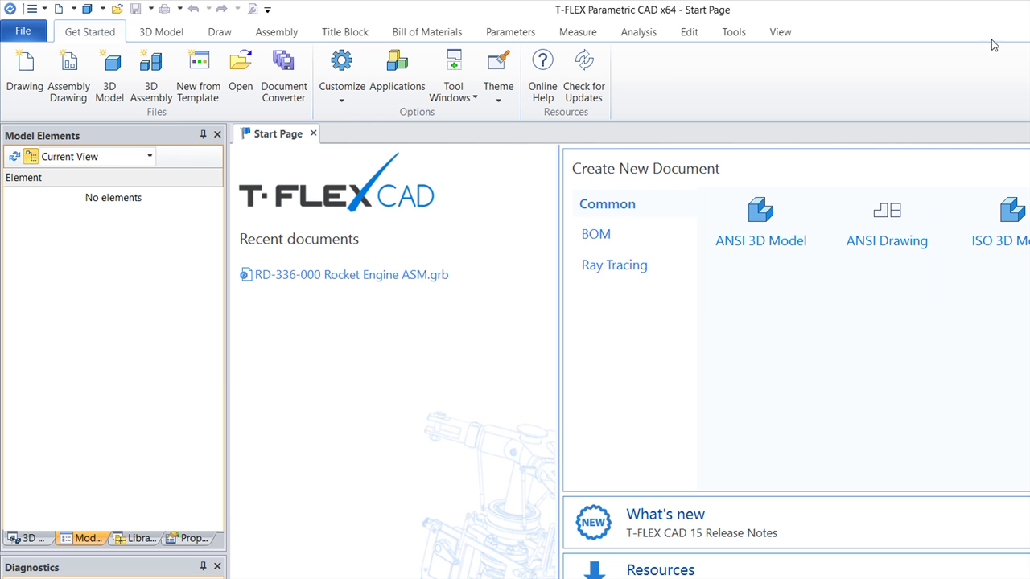
Turn off Ribbon Mode in the interface customization options, turn it back on and close the dialog.
{"action": "double_click", "coordinate": [923, 43]}
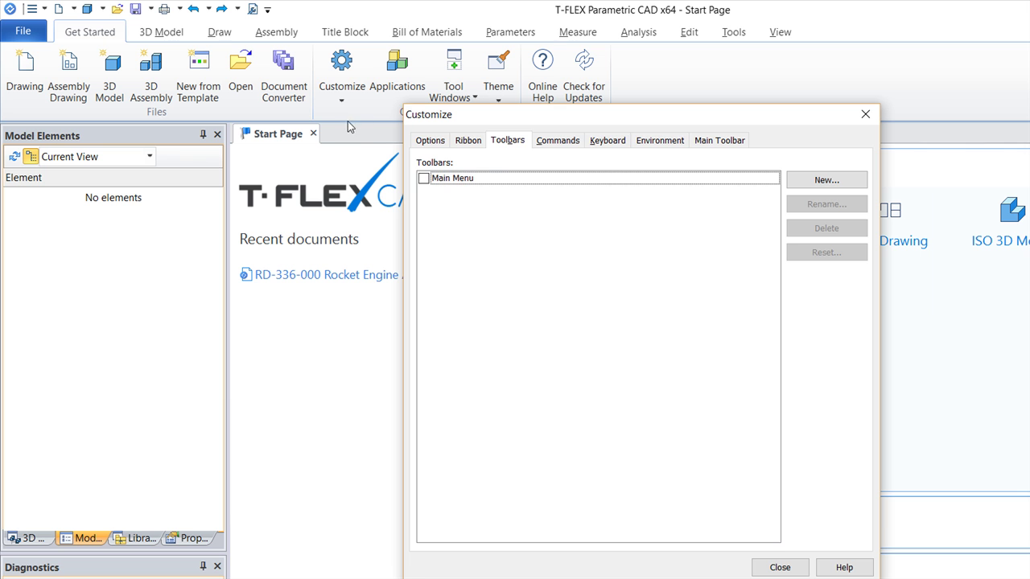
{"action": "key", "text": "ctrl+shift+Tab"}
{"action": "key", "text": "ctrl+shift+Tab"}
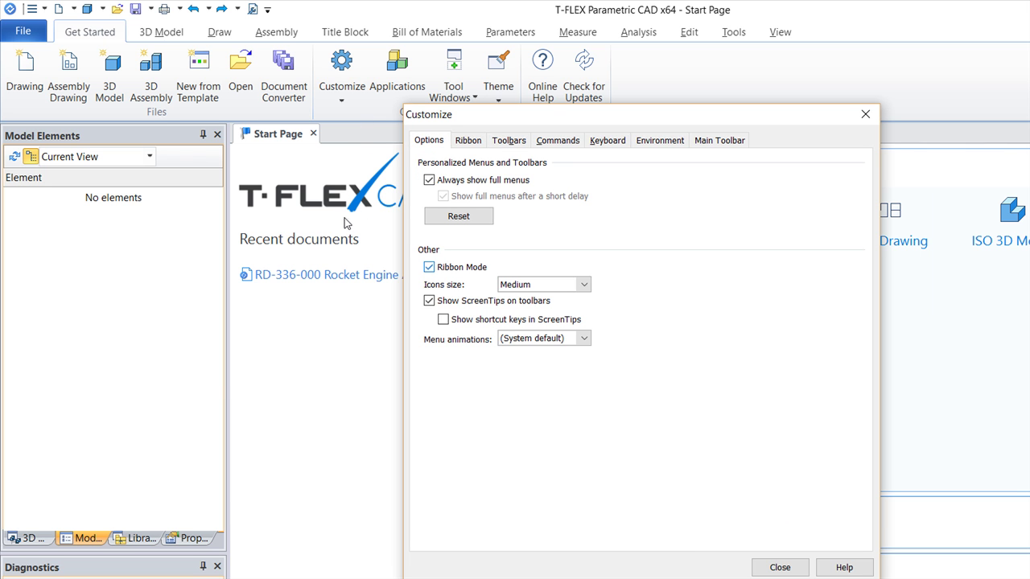
{"action": "key", "text": "space"}
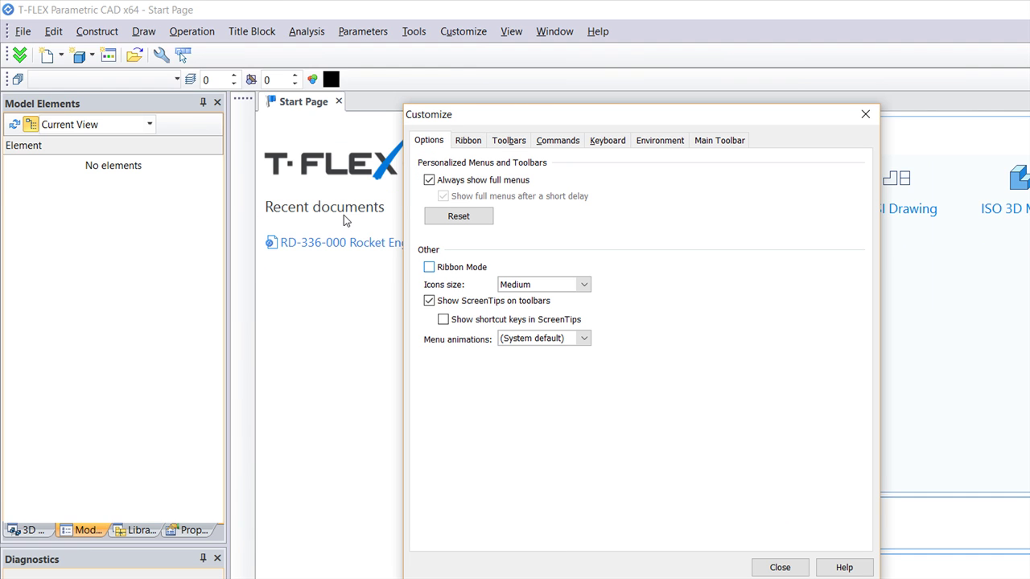
{"action": "key", "text": "space"}
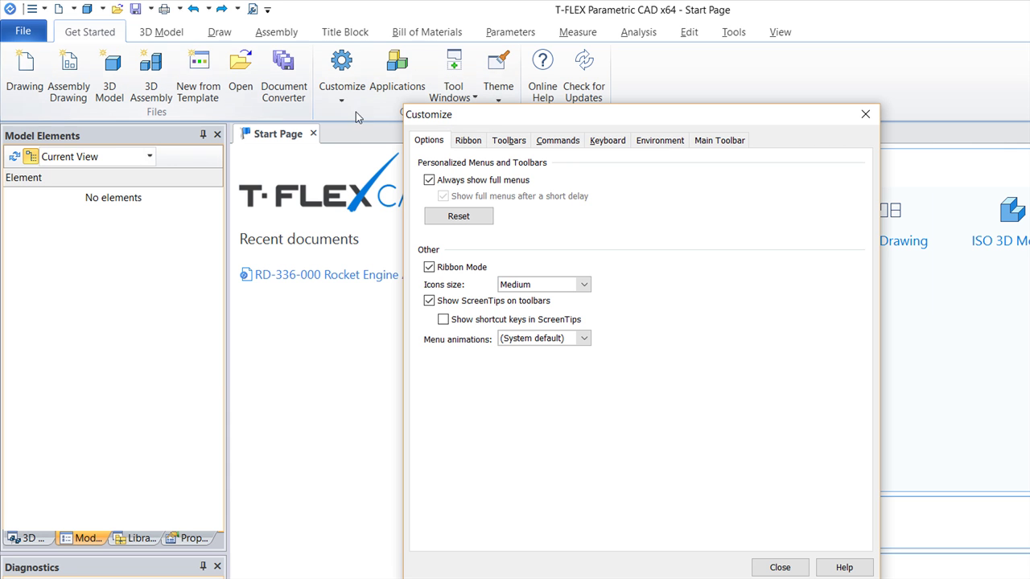
{"action": "key", "text": "Return"}
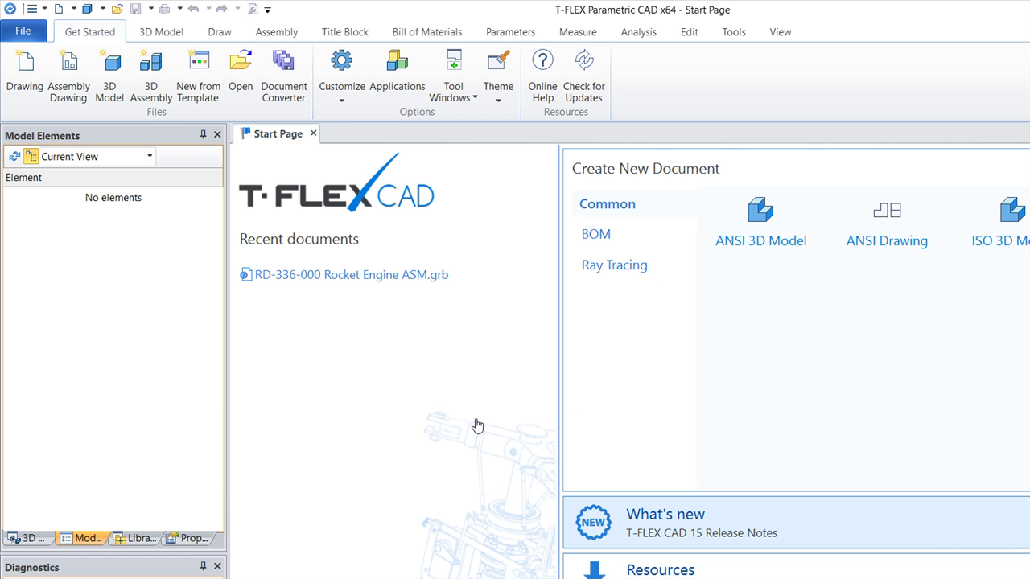
Skim the T-FLEX CAD 15 Release Notes as far as the welcome page, and close the notes and the tutorial.
{"action": "scroll", "coordinate": [664, 324], "scroll_direction": "down", "scroll_amount": 4}
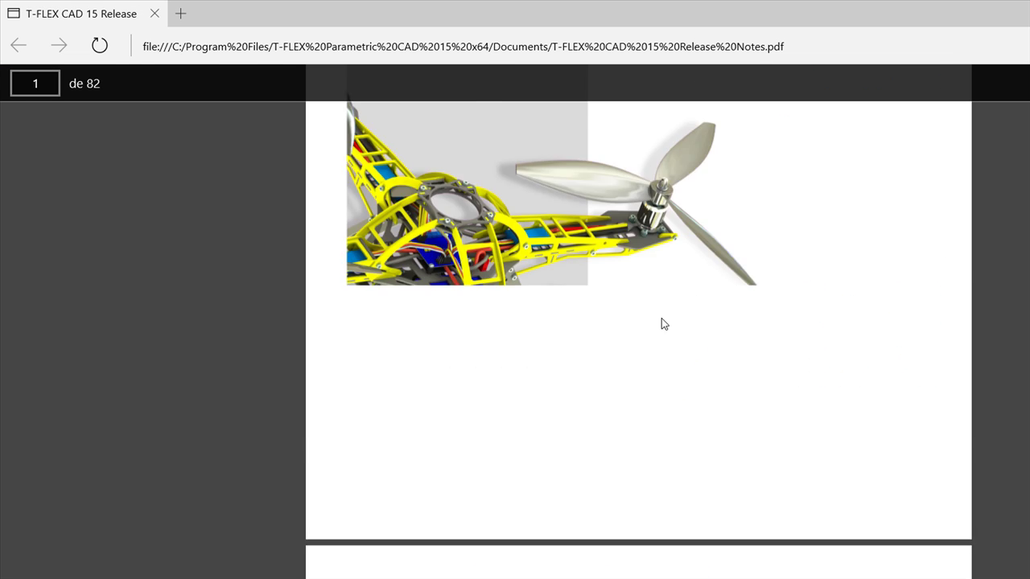
{"action": "scroll", "coordinate": [664, 323], "scroll_direction": "down", "scroll_amount": 20}
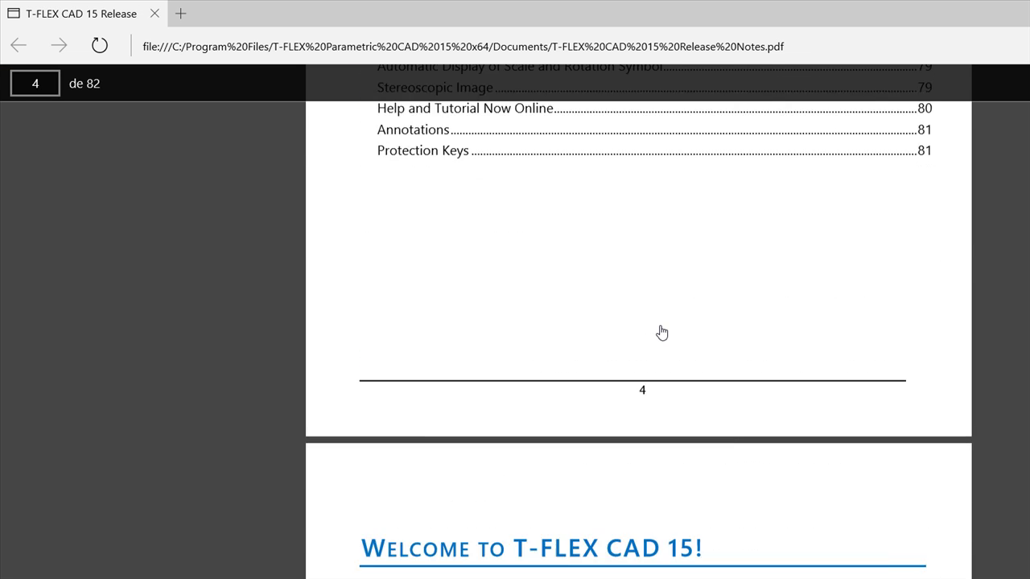
{"action": "scroll", "coordinate": [662, 332], "scroll_direction": "down", "scroll_amount": 4}
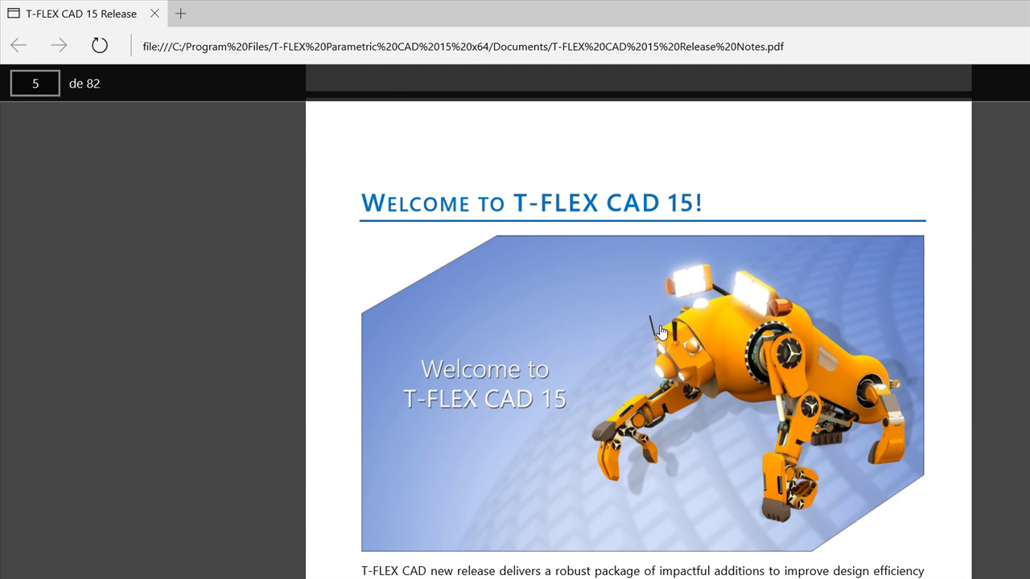
{"action": "left_click", "coordinate": [1016, 18]}
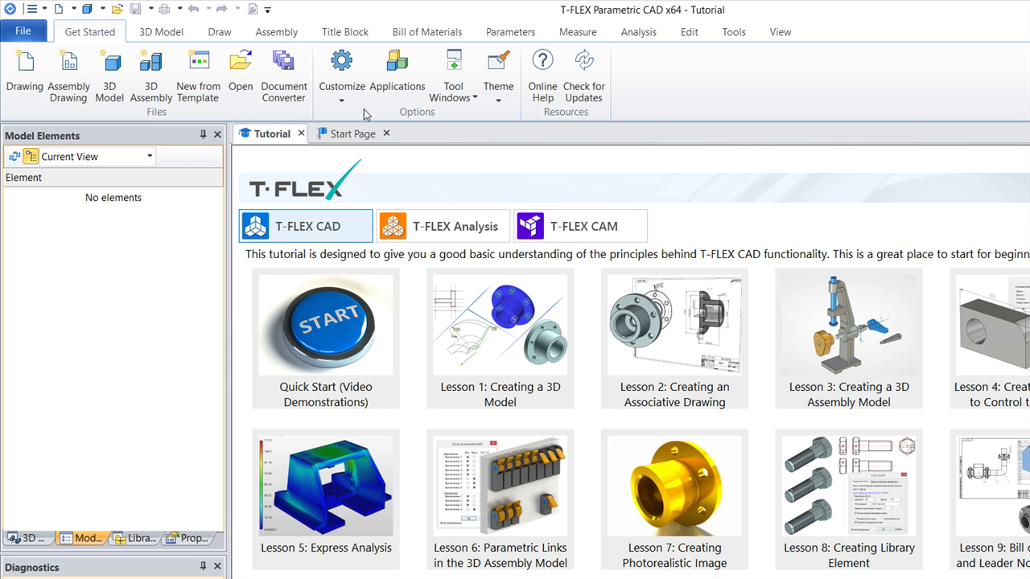
{"action": "left_click", "coordinate": [301, 134]}
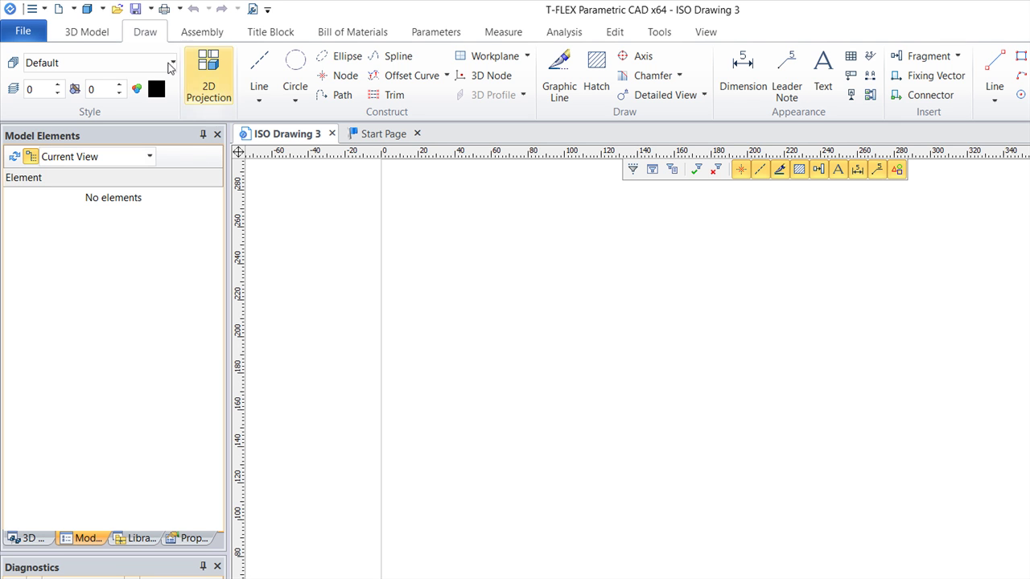
Look through the 3D Model, Draw, Assembly and Title Block command sets, ending on the Draw commands.
{"action": "left_click", "coordinate": [82, 33]}
{"action": "left_click", "coordinate": [138, 31]}
{"action": "left_click", "coordinate": [208, 31]}
{"action": "left_click", "coordinate": [264, 31]}
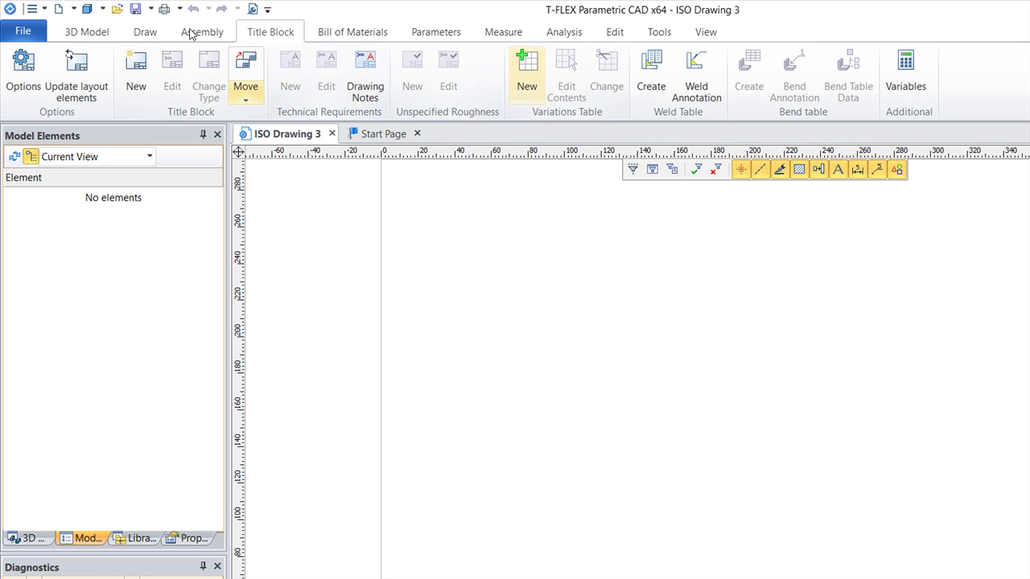
{"action": "left_click", "coordinate": [145, 33]}
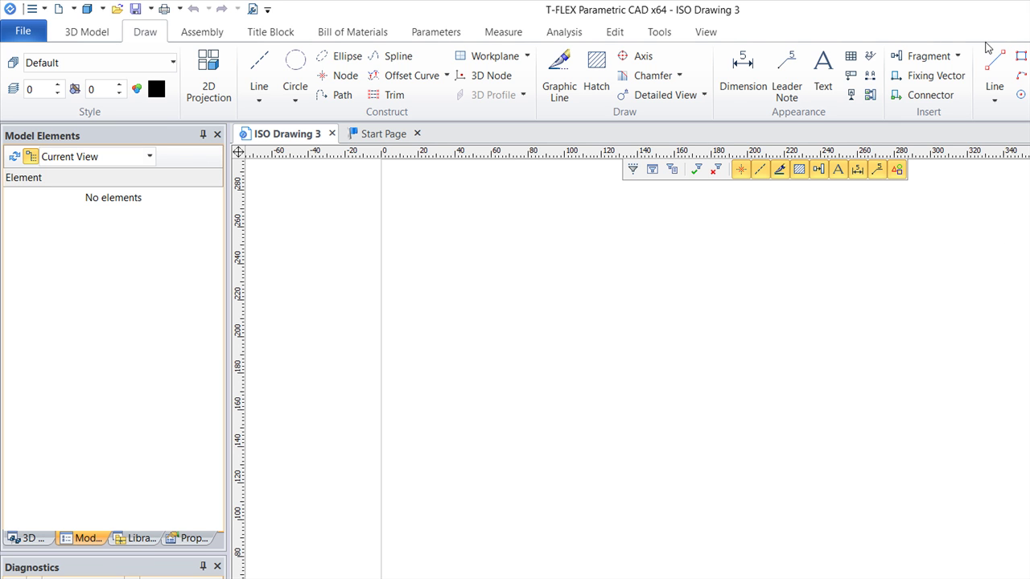
Switch the display of the page tabs off and back on for the drawing window.
{"action": "right_click", "coordinate": [965, 117]}
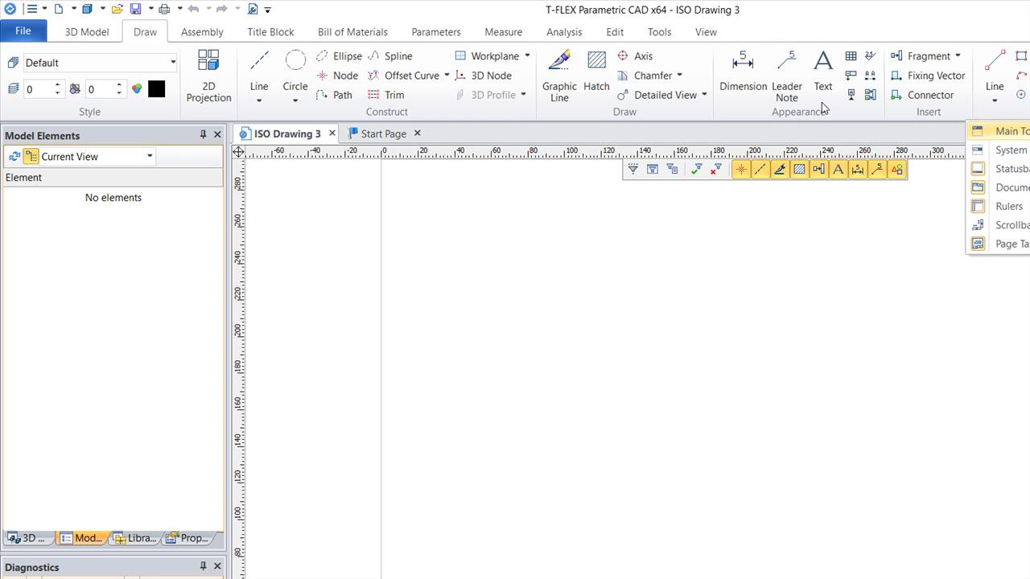
{"action": "key", "text": "Up"}
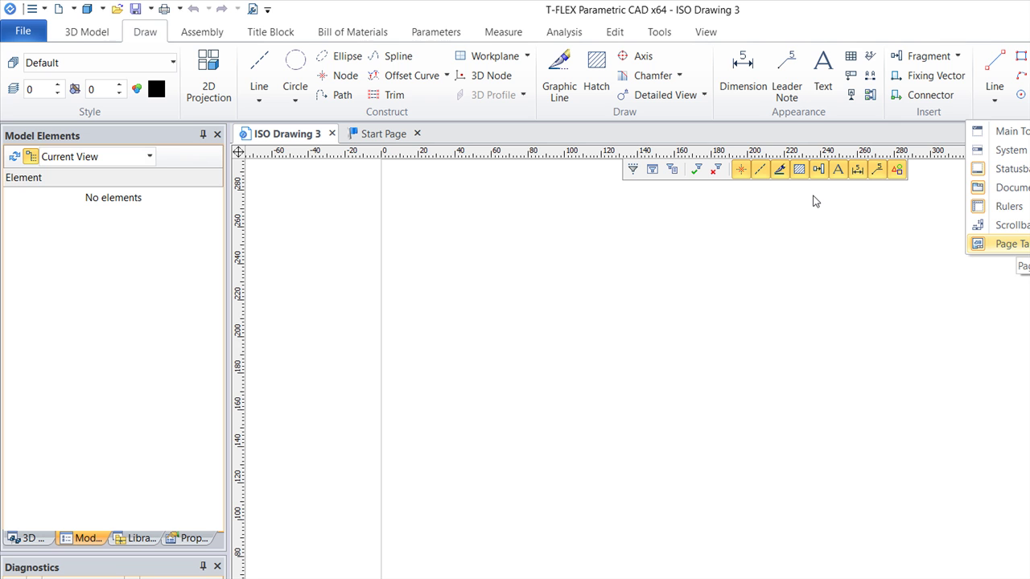
{"action": "key", "text": "Return"}
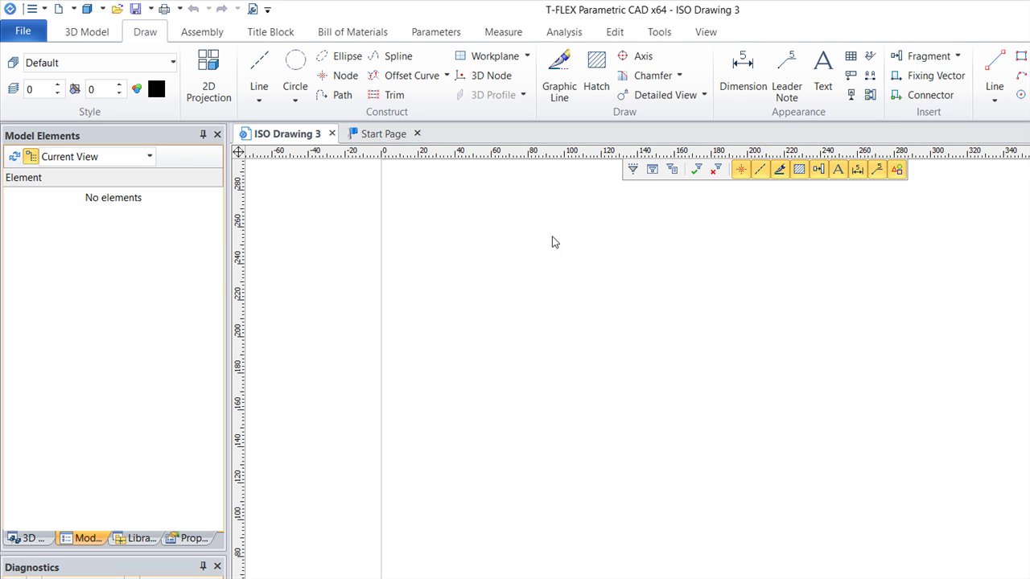
{"action": "right_click", "coordinate": [920, 107]}
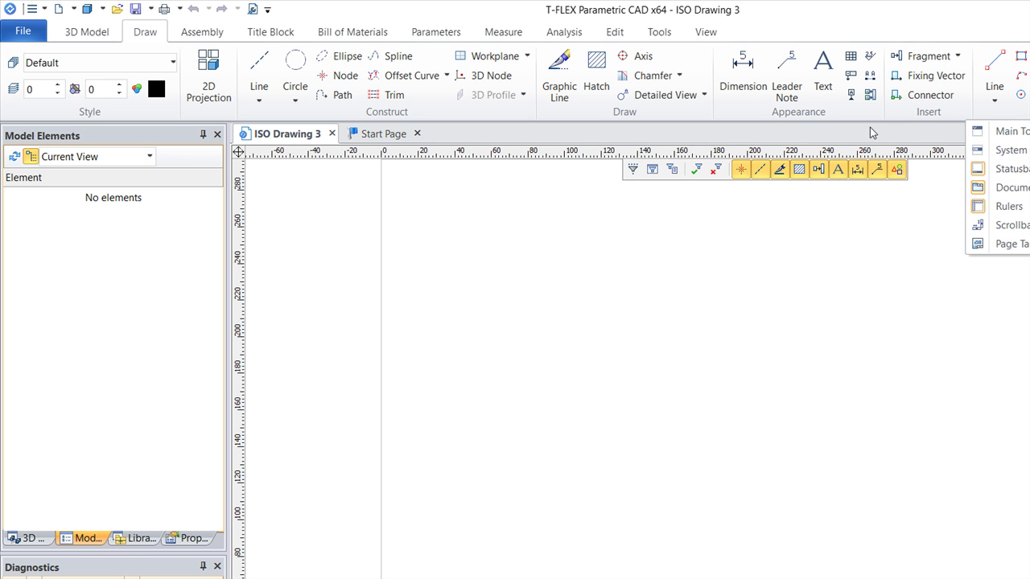
{"action": "left_click", "coordinate": [817, 200]}
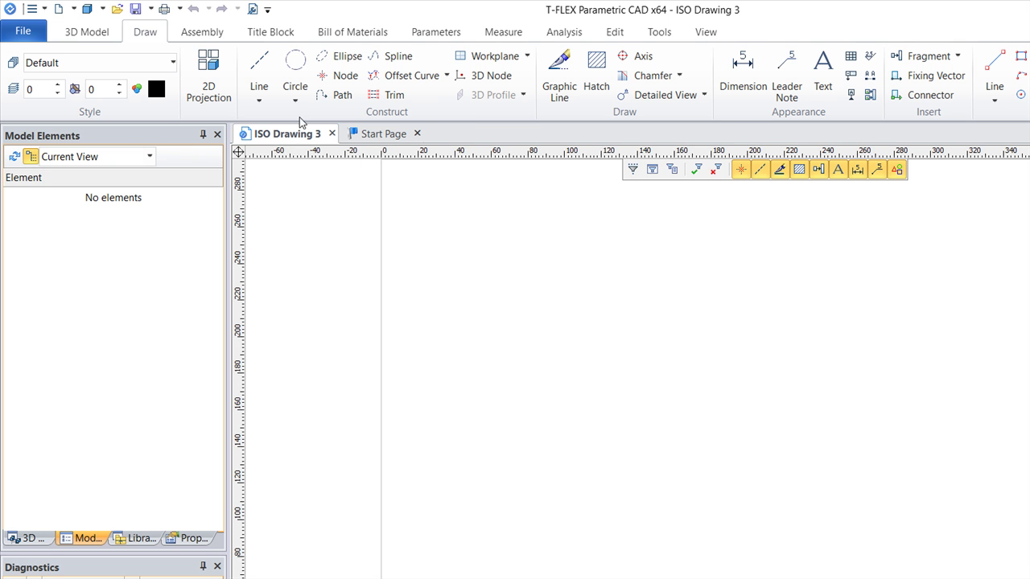
Return to the Start Page and create a new document from the ISO 3D Model template.
{"action": "key", "text": "ctrl+Tab"}
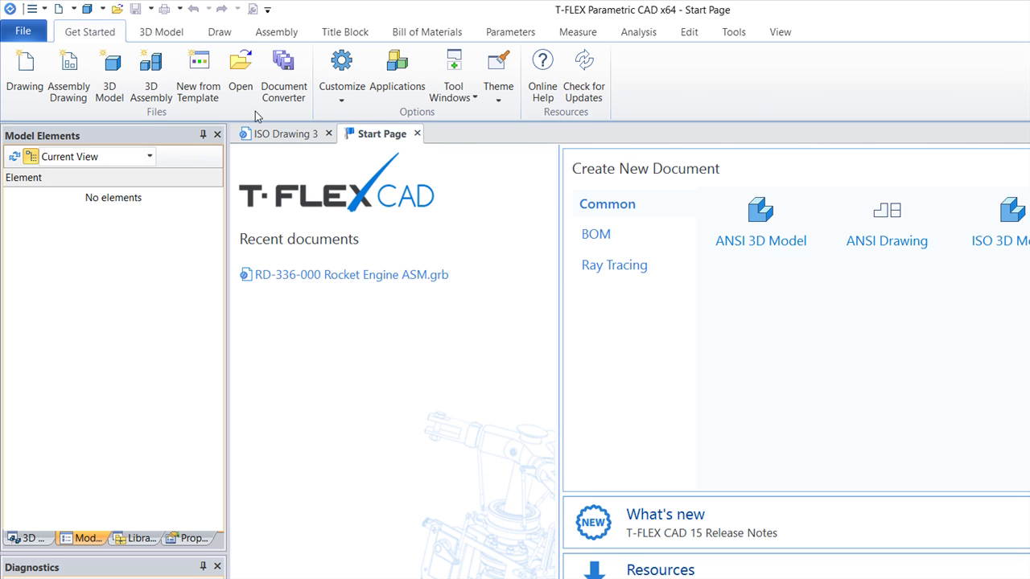
{"action": "left_click", "coordinate": [282, 134]}
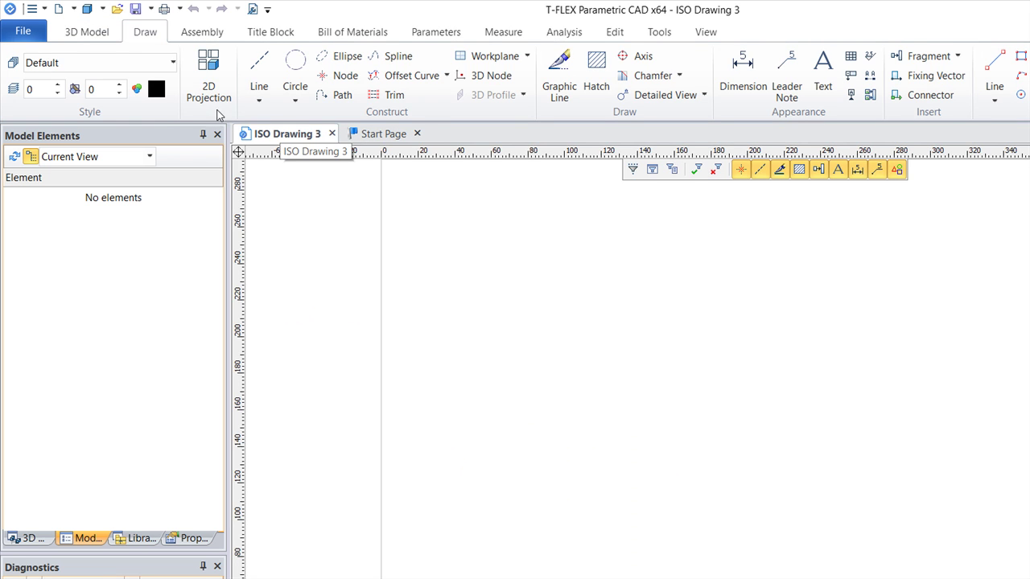
{"action": "key", "text": "ctrl+Tab"}
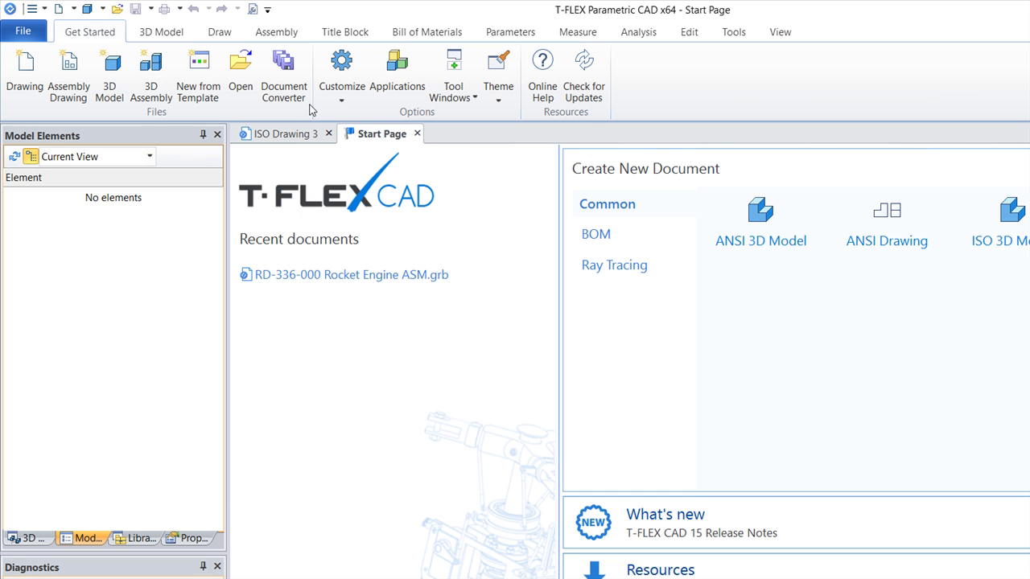
{"action": "left_click", "coordinate": [810, 178]}
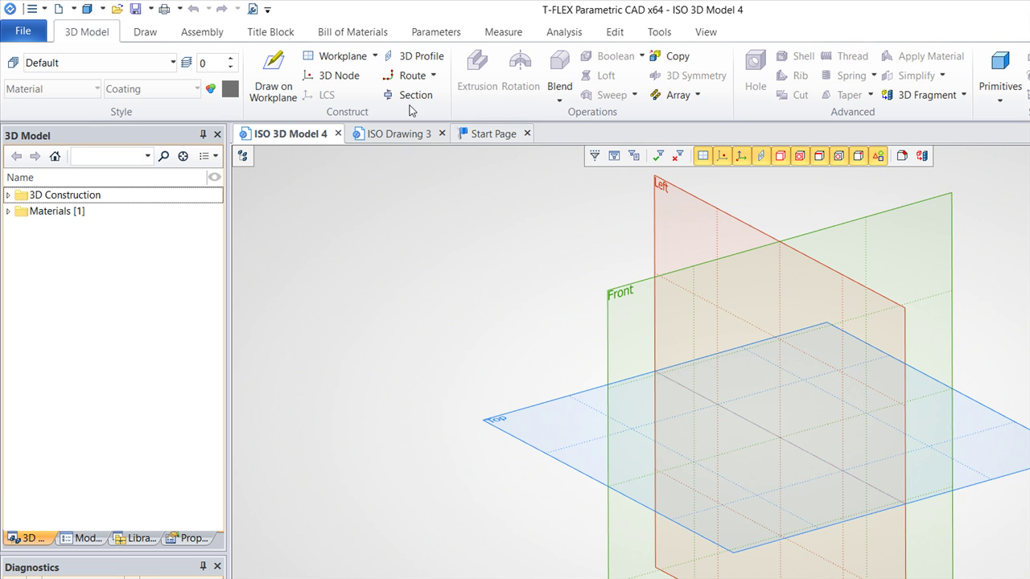
In ISO Drawing 3, start a sketch line, view the Fillet and Chamfer options, and exit sketching.
{"action": "key", "text": "ctrl+Tab"}
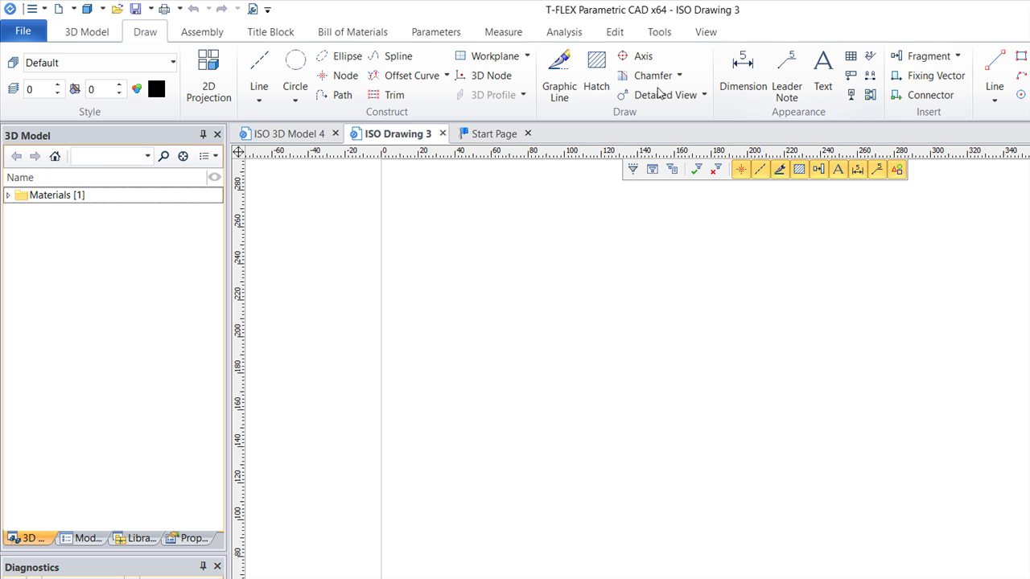
{"action": "left_click", "coordinate": [994, 76]}
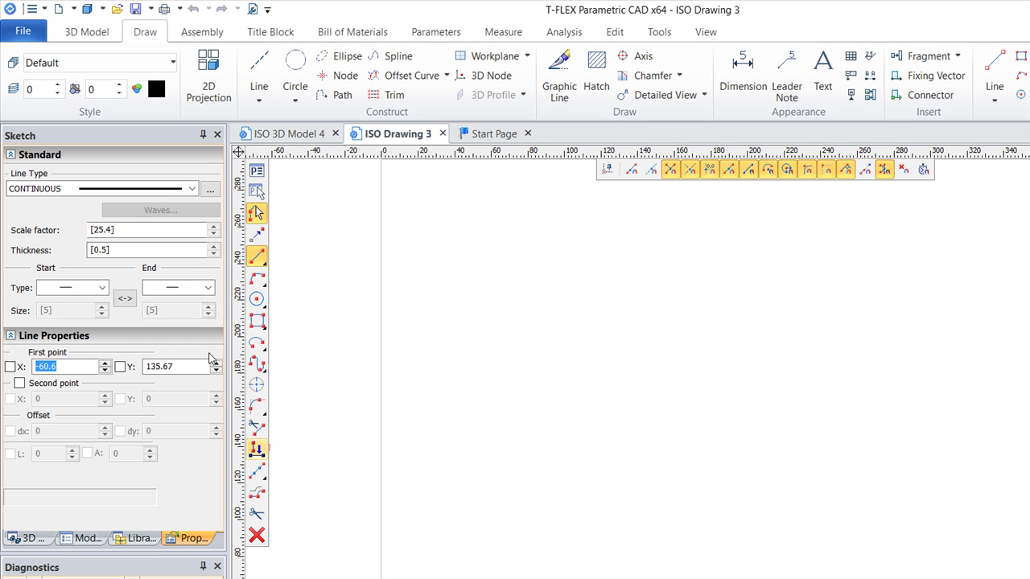
{"action": "key", "text": "ctrl+a"}
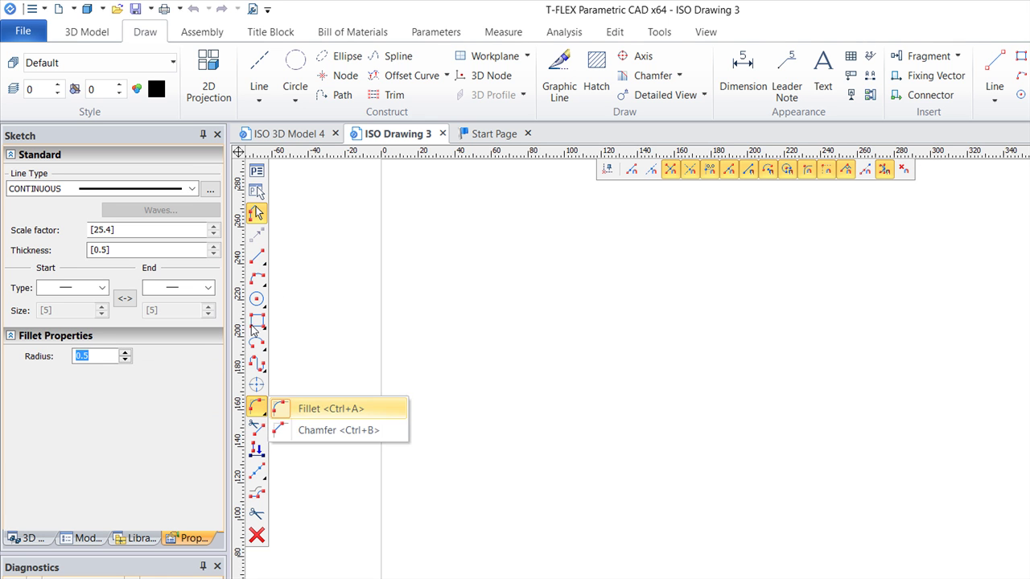
{"action": "key", "text": "Escape"}
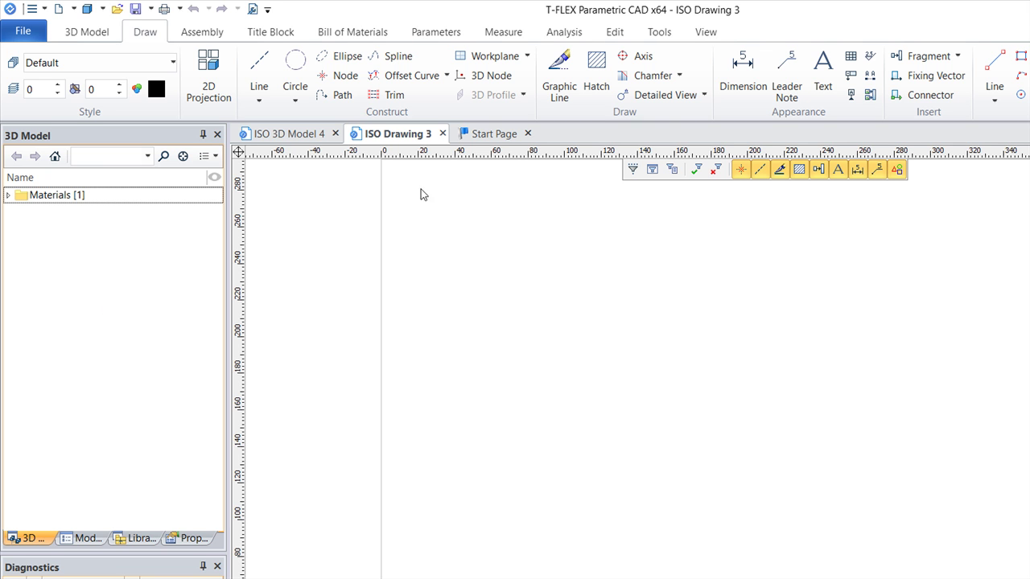
Start the sketch Line command again, examine the model elements and the line properties, and exit the command.
{"action": "left_click", "coordinate": [995, 74]}
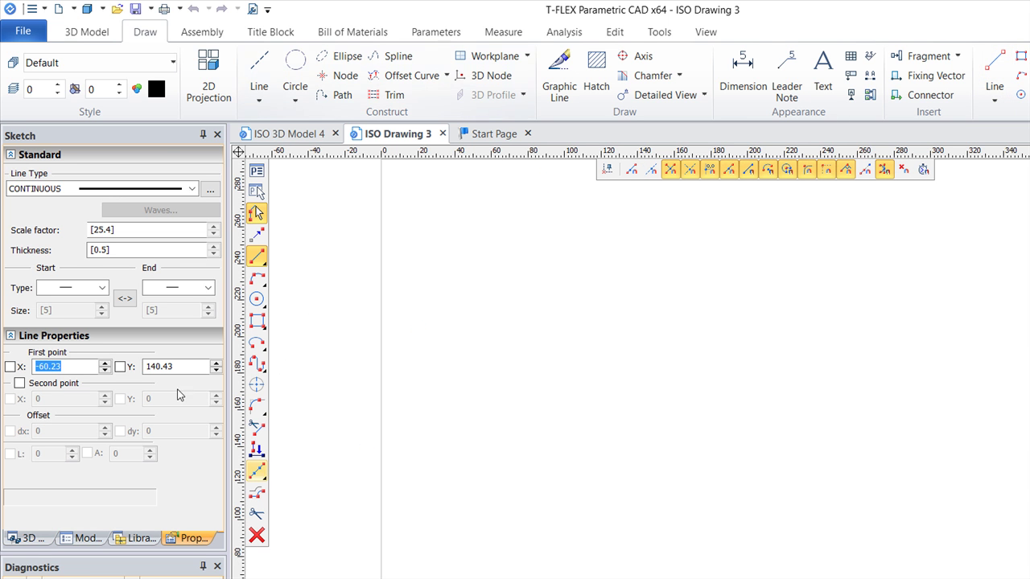
{"action": "left_click", "coordinate": [28, 539]}
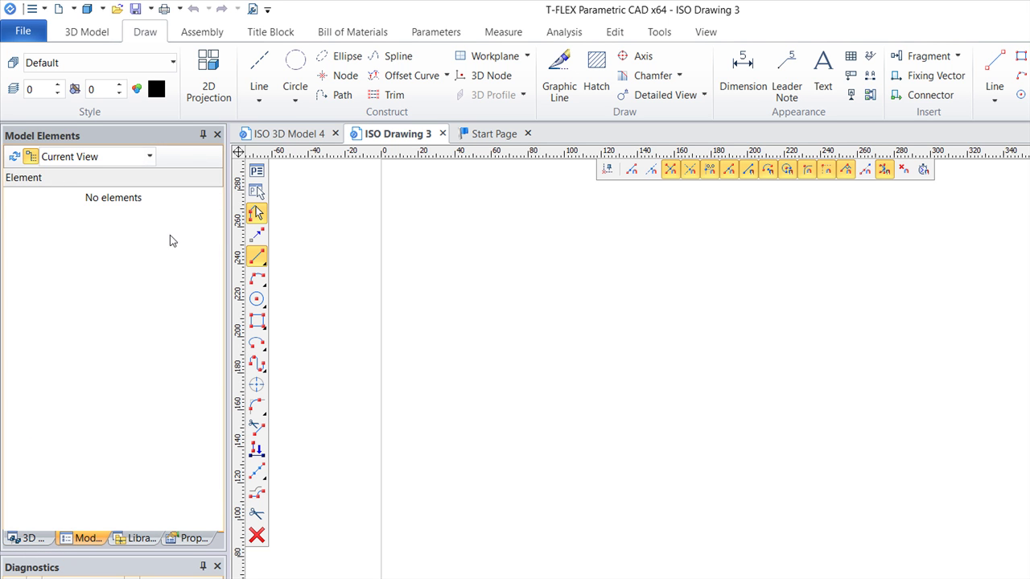
{"action": "left_click", "coordinate": [135, 538]}
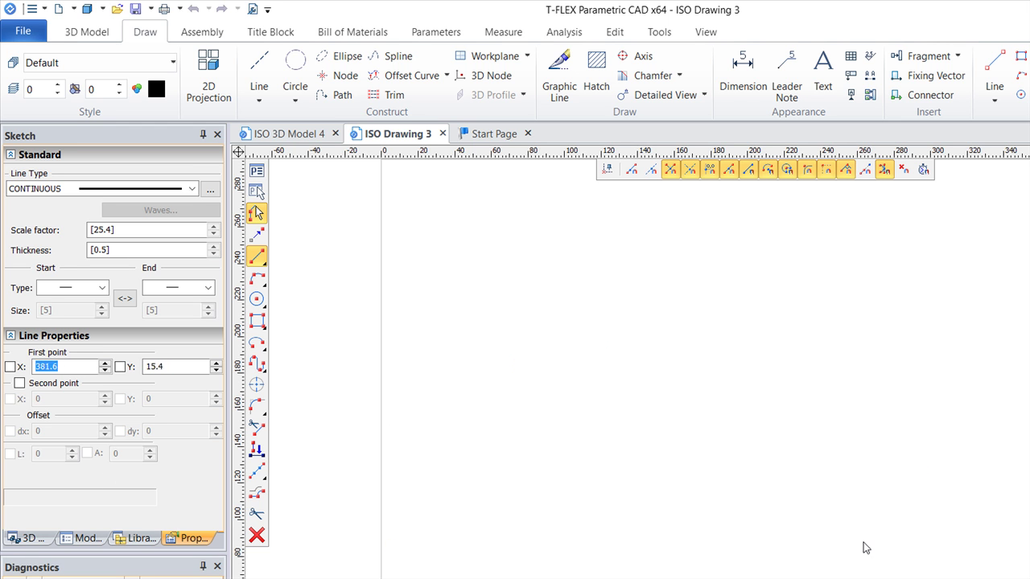
{"action": "scroll", "coordinate": [492, 351], "scroll_direction": "up", "scroll_amount": 1}
{"action": "scroll", "coordinate": [499, 346], "scroll_direction": "down", "scroll_amount": 1}
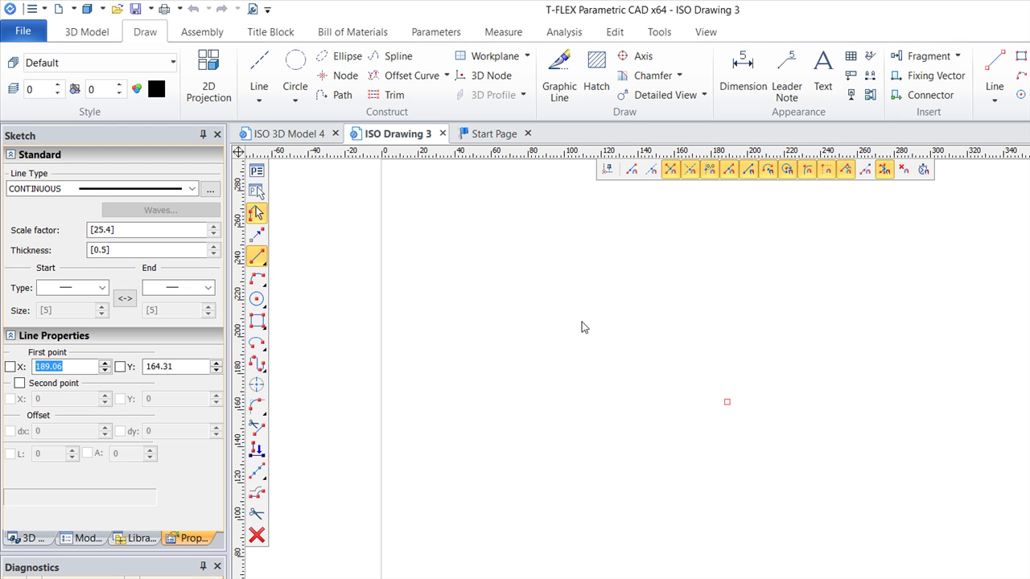
{"action": "key", "text": "Escape"}
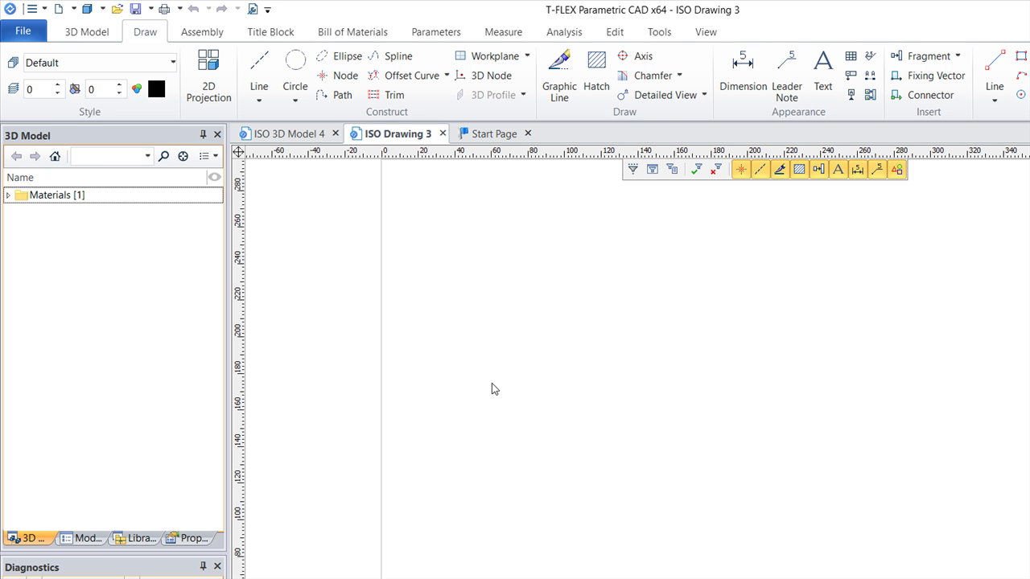
View the ISO 3D Model 4 document and return to ISO Drawing 3.
{"action": "left_click", "coordinate": [259, 131]}
{"action": "mouse_move", "coordinate": [421, 444]}
{"action": "middle_mouse_down"}
{"action": "mouse_move", "coordinate": [476, 427]}
{"action": "mouse_move", "coordinate": [543, 444]}
{"action": "mouse_move", "coordinate": [431, 451]}
{"action": "mouse_move", "coordinate": [566, 446]}
{"action": "mouse_move", "coordinate": [520, 413]}
{"action": "middle_mouse_up"}
{"action": "left_click", "coordinate": [358, 135]}
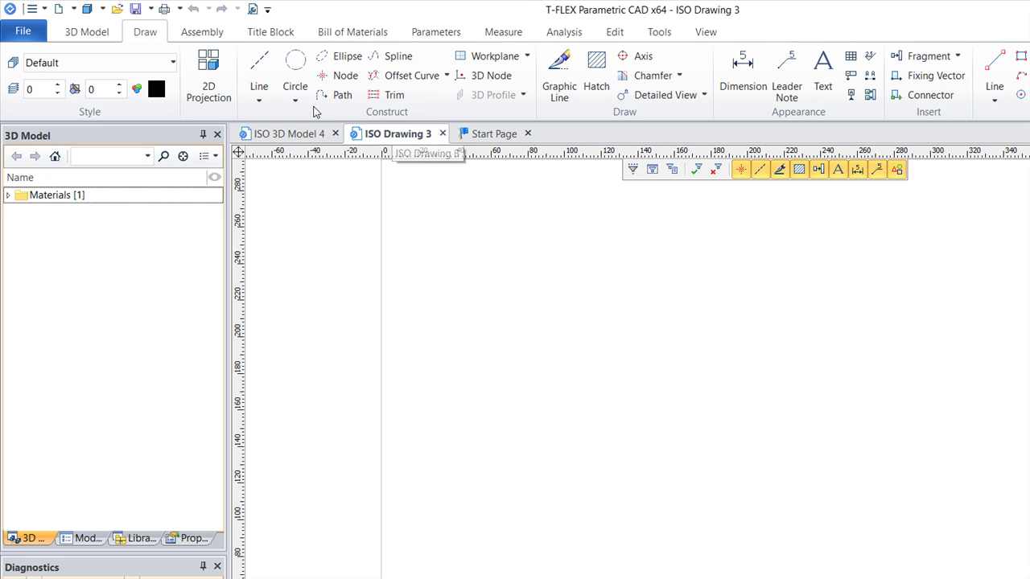